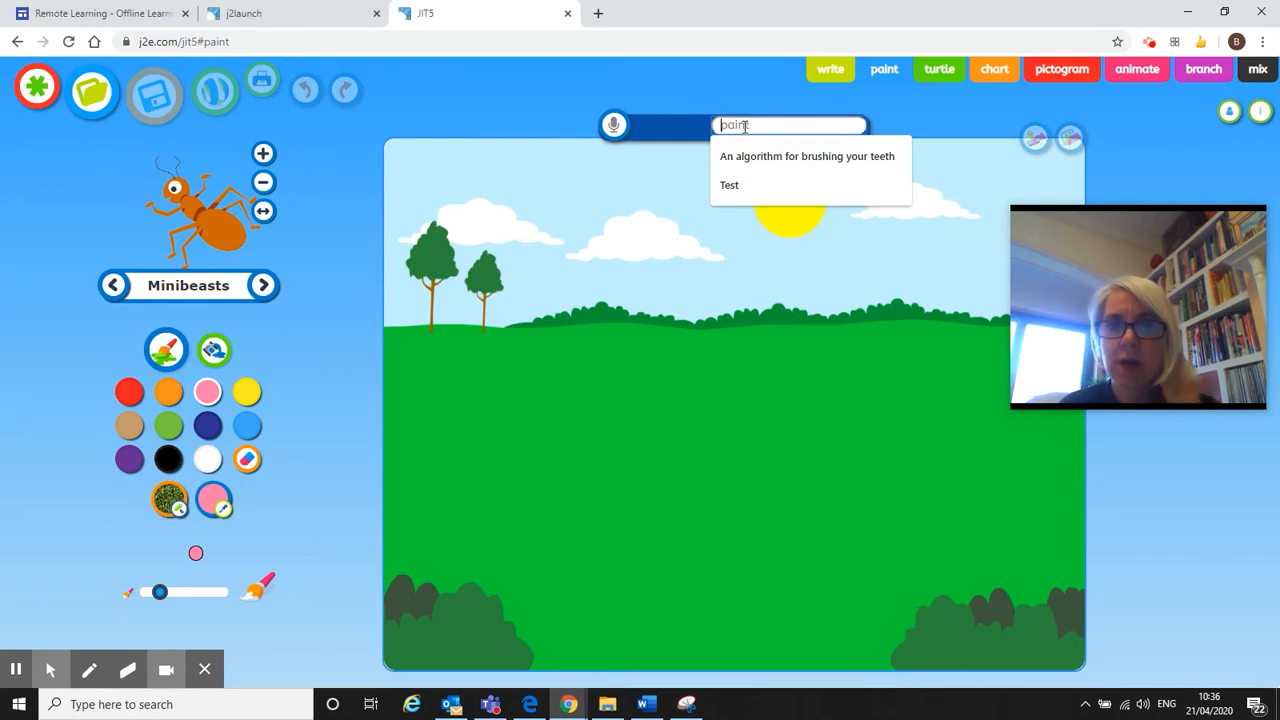
Title the picture "My Park" and paint the pink outline of a slanted rectangular blanket on the grass with a slightly thinner brush
{"action": "type", "text": "My Park"}
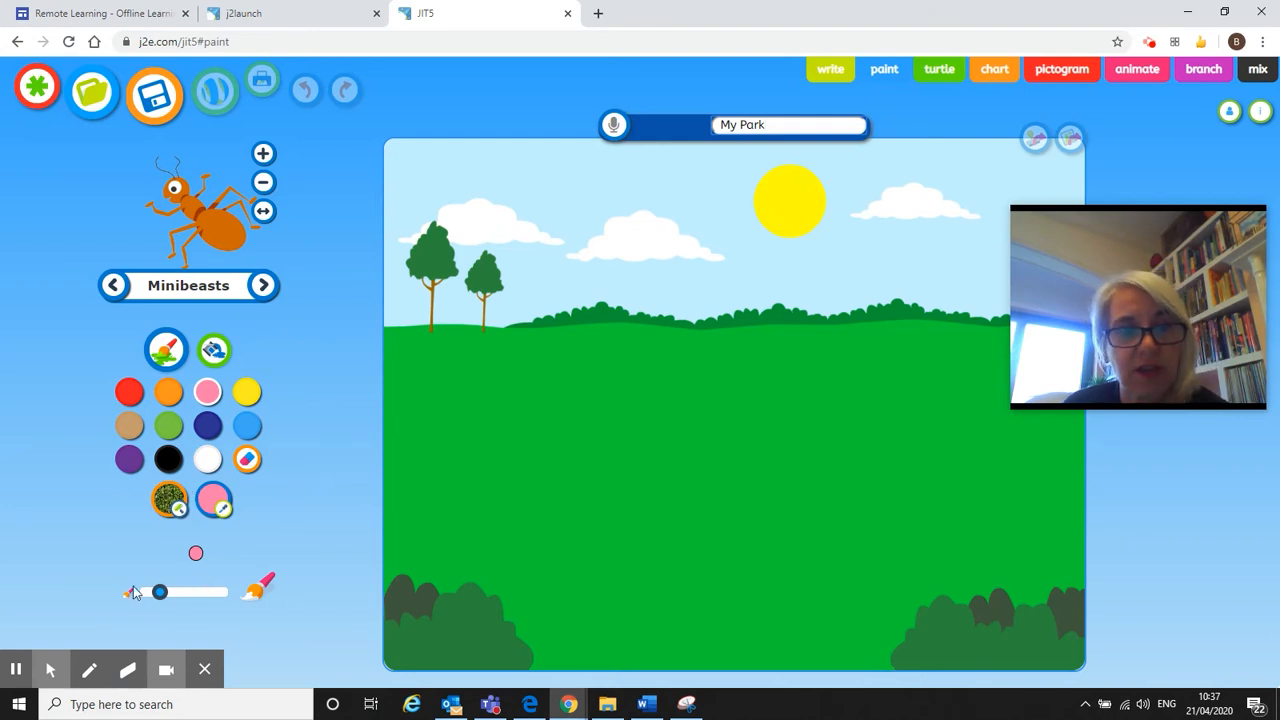
{"action": "mouse_move", "coordinate": [160, 596]}
{"action": "left_mouse_down"}
{"action": "mouse_move", "coordinate": [222, 597]}
{"action": "mouse_move", "coordinate": [160, 598]}
{"action": "left_mouse_up"}
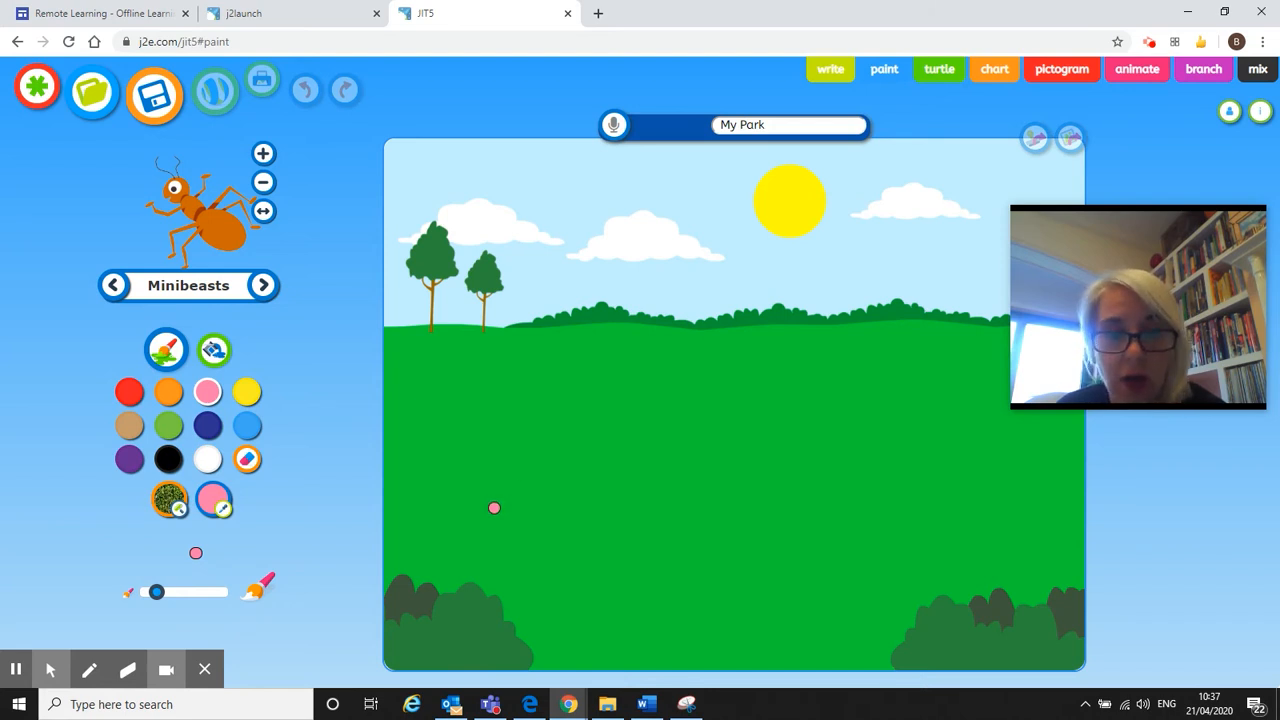
{"action": "mouse_move", "coordinate": [489, 516]}
{"action": "left_mouse_down"}
{"action": "mouse_move", "coordinate": [541, 397]}
{"action": "mouse_move", "coordinate": [863, 475]}
{"action": "mouse_move", "coordinate": [796, 600]}
{"action": "mouse_move", "coordinate": [718, 591]}
{"action": "mouse_move", "coordinate": [480, 516]}
{"action": "left_mouse_up"}
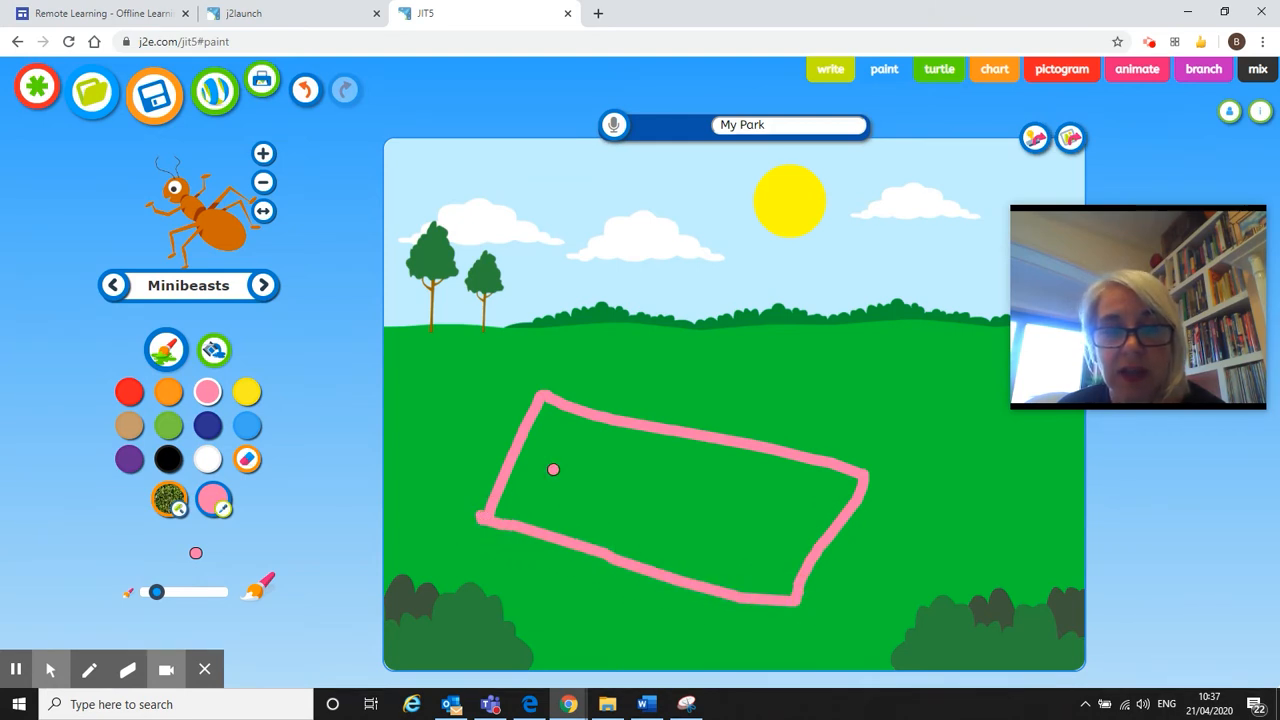
Divide the pink blanket outline into seven stripes by painting six slanted pink lines across it
{"action": "left_click_drag", "start_coordinate": [580, 411], "coordinate": [534, 522]}
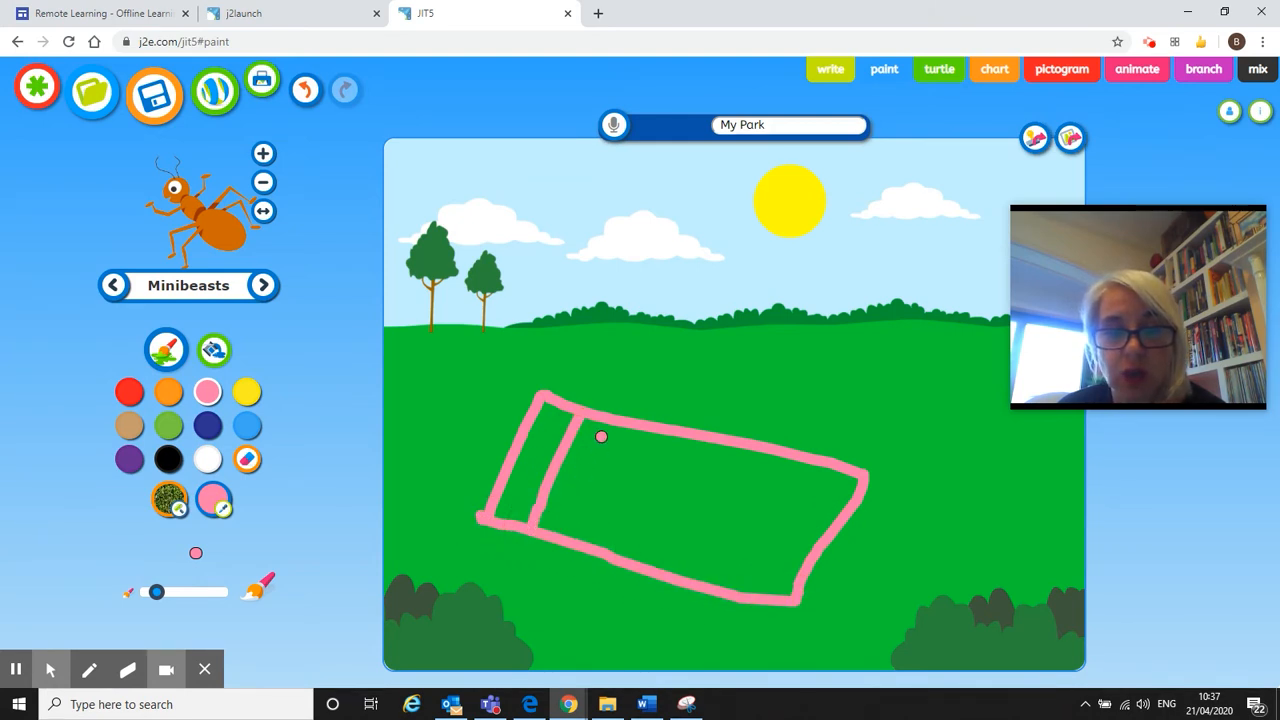
{"action": "left_click_drag", "start_coordinate": [624, 428], "coordinate": [568, 543]}
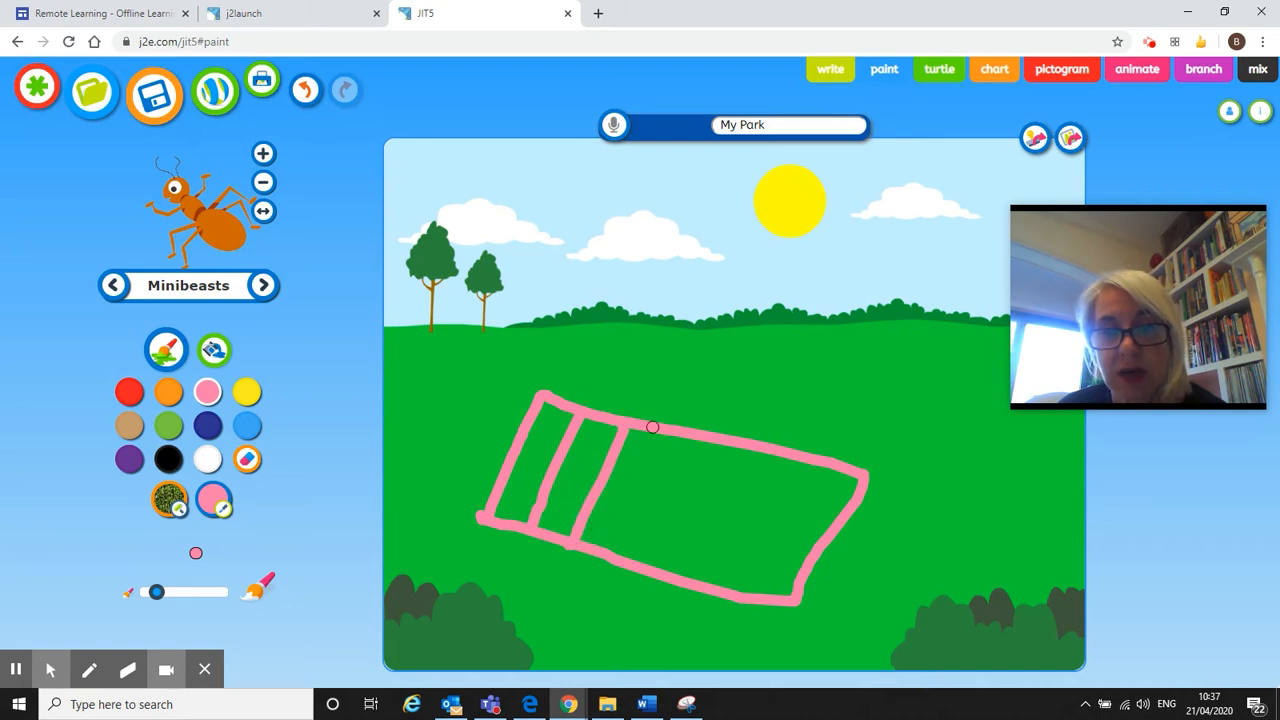
{"action": "left_click_drag", "start_coordinate": [668, 436], "coordinate": [613, 547]}
{"action": "left_click_drag", "start_coordinate": [716, 449], "coordinate": [659, 578]}
{"action": "left_click_drag", "start_coordinate": [746, 450], "coordinate": [697, 585]}
{"action": "left_click_drag", "start_coordinate": [800, 461], "coordinate": [745, 595]}
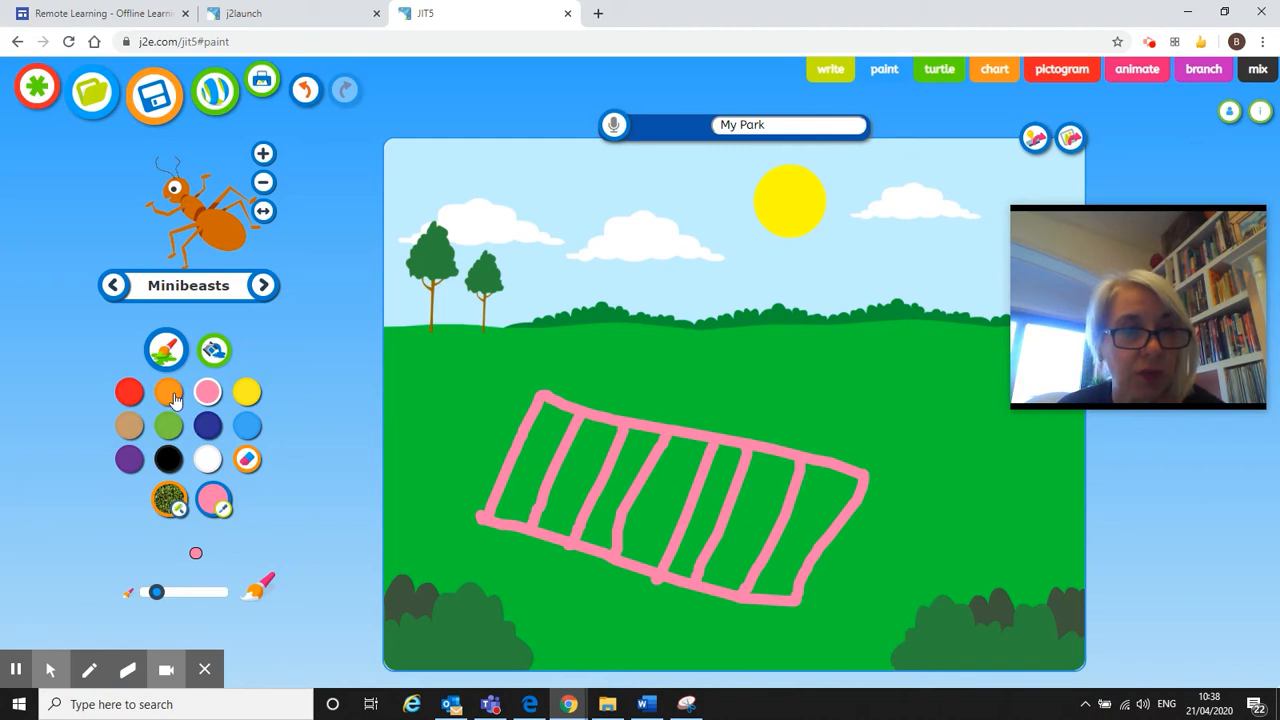
Paint three small V-shaped birds in black beside the clouds, using a thinner brush
{"action": "left_click", "coordinate": [170, 460]}
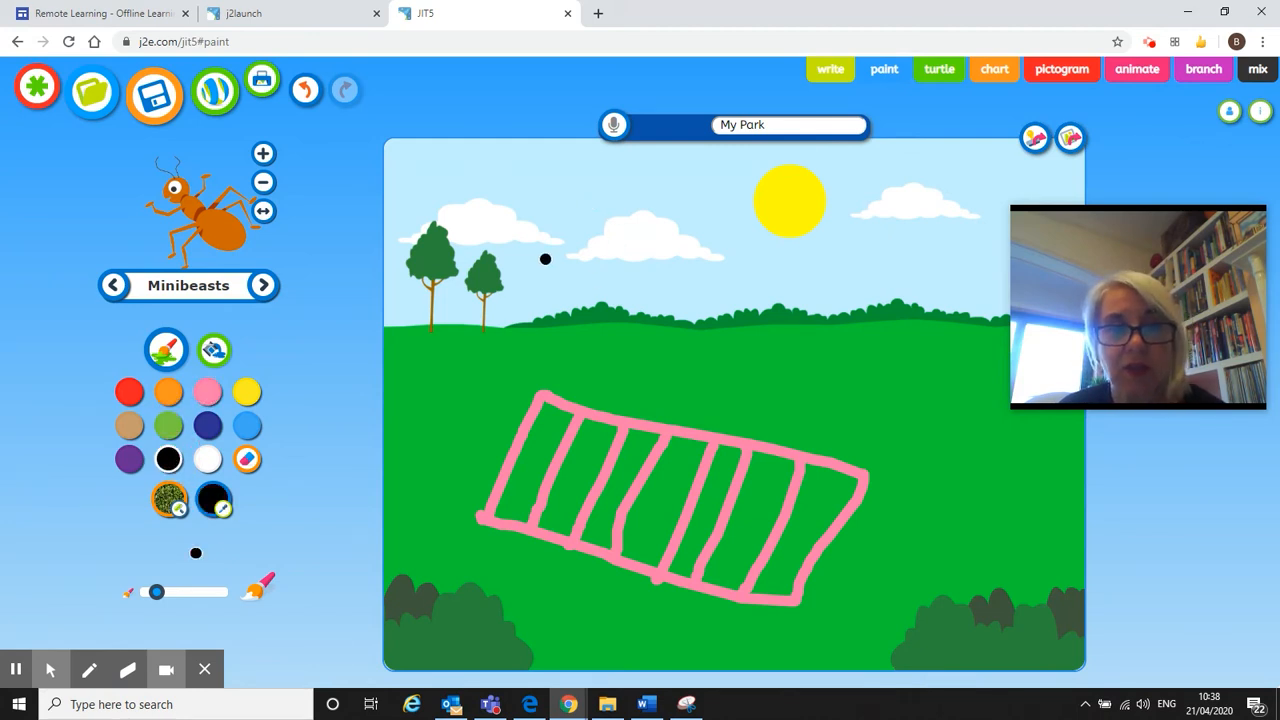
{"action": "left_click_drag", "start_coordinate": [164, 594], "coordinate": [144, 592]}
{"action": "mouse_move", "coordinate": [518, 229]}
{"action": "left_mouse_down"}
{"action": "mouse_move", "coordinate": [543, 238]}
{"action": "mouse_move", "coordinate": [558, 225]}
{"action": "left_mouse_up"}
{"action": "mouse_move", "coordinate": [672, 252]}
{"action": "left_mouse_down"}
{"action": "mouse_move", "coordinate": [697, 265]}
{"action": "mouse_move", "coordinate": [716, 249]}
{"action": "left_mouse_up"}
{"action": "mouse_move", "coordinate": [910, 197]}
{"action": "left_mouse_down"}
{"action": "mouse_move", "coordinate": [929, 214]}
{"action": "mouse_move", "coordinate": [946, 196]}
{"action": "left_mouse_up"}
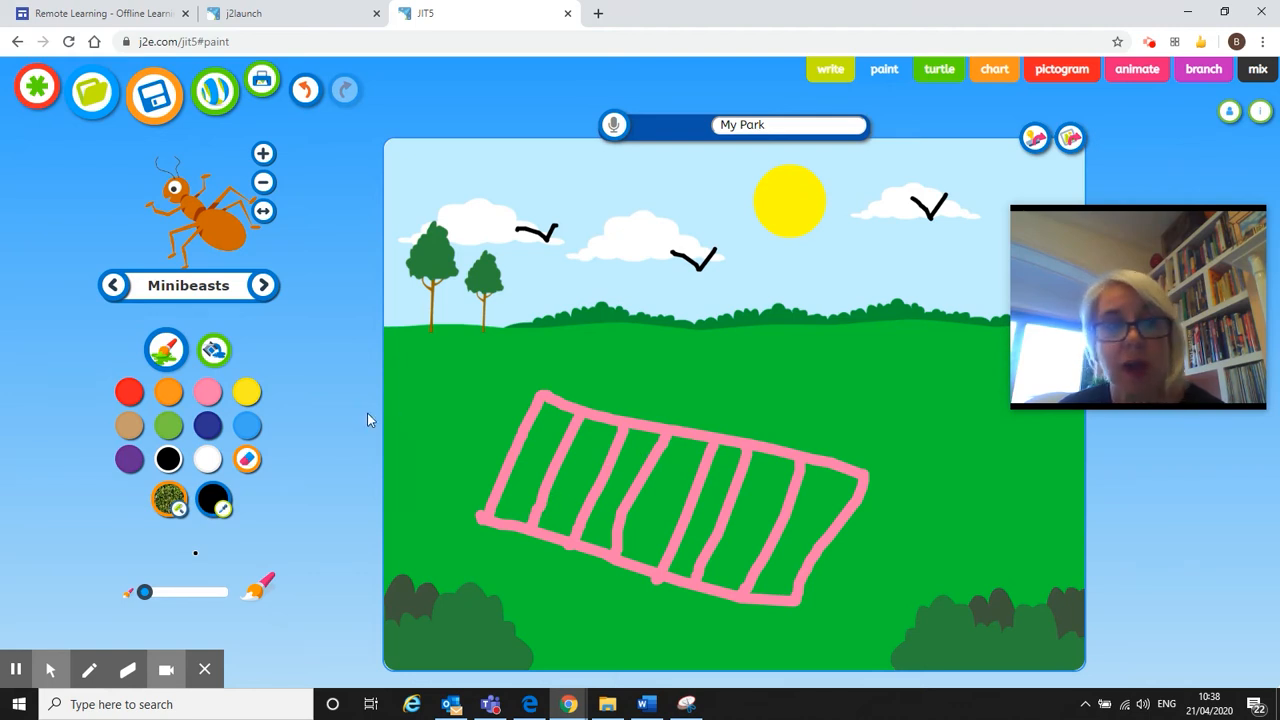
Fill the first, third, fifth and seventh stripes of the blanket with red
{"action": "left_click", "coordinate": [130, 392]}
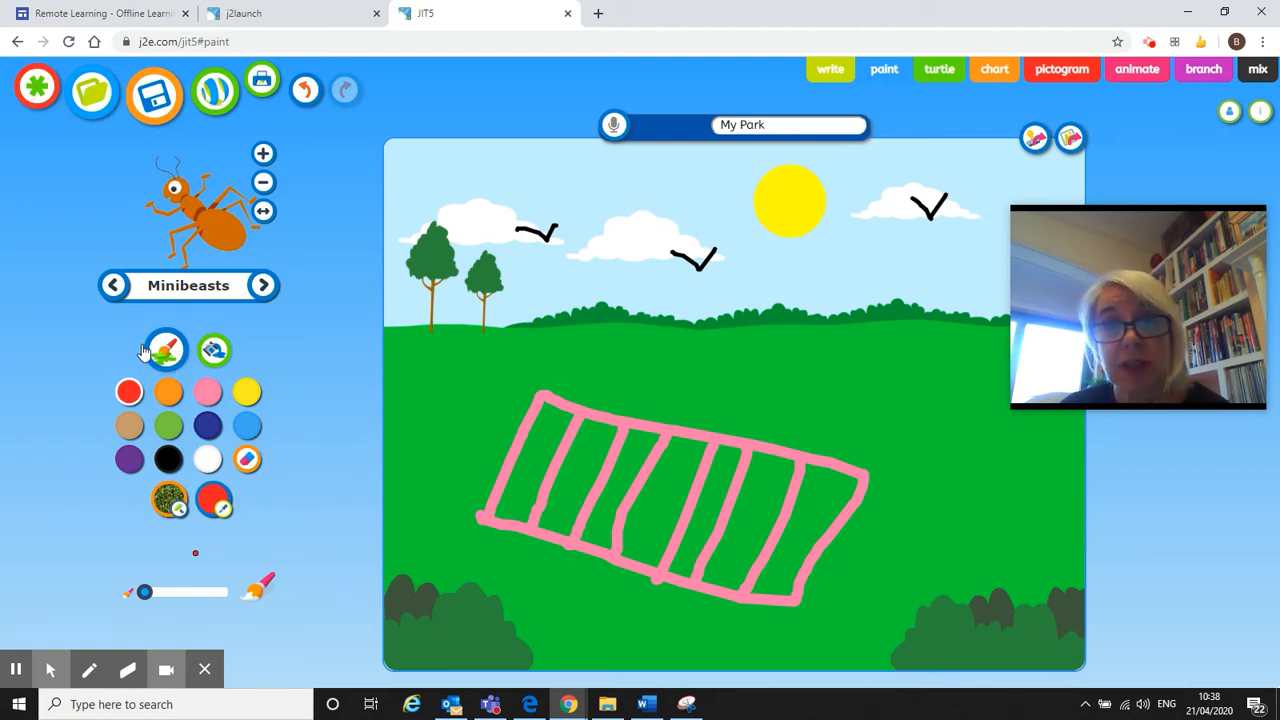
{"action": "left_click", "coordinate": [213, 350]}
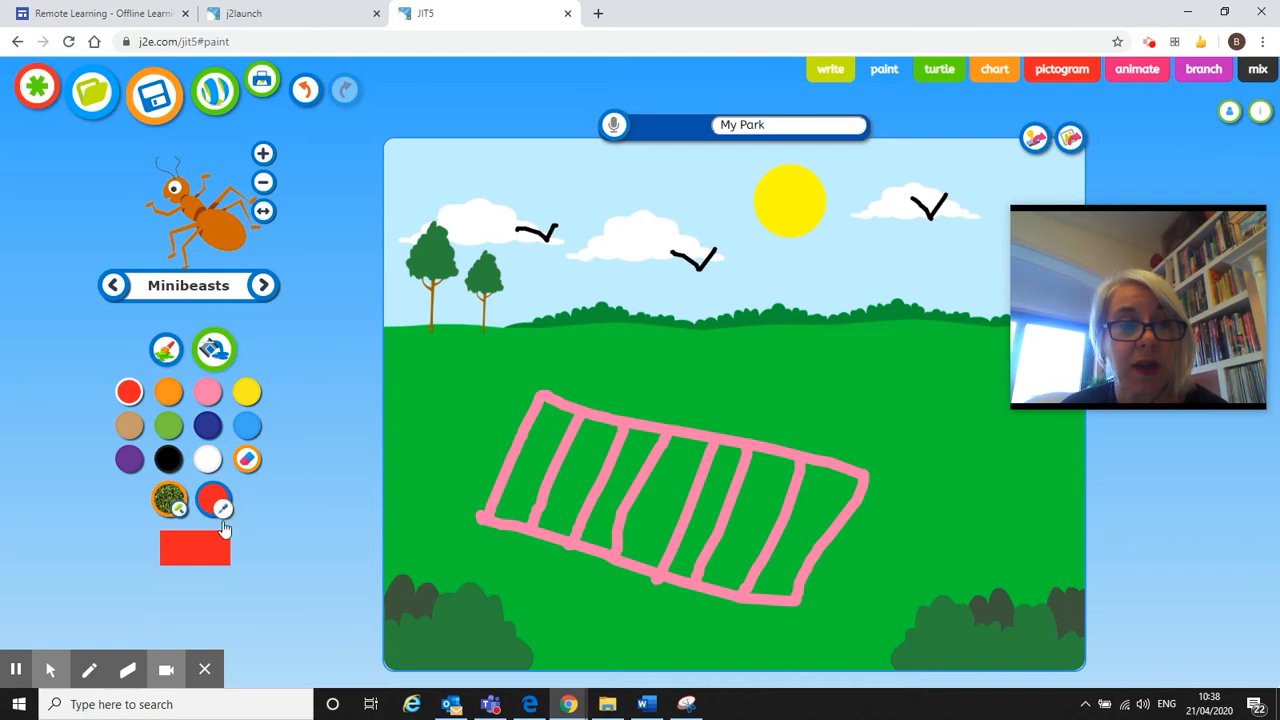
{"action": "left_click", "coordinate": [541, 452]}
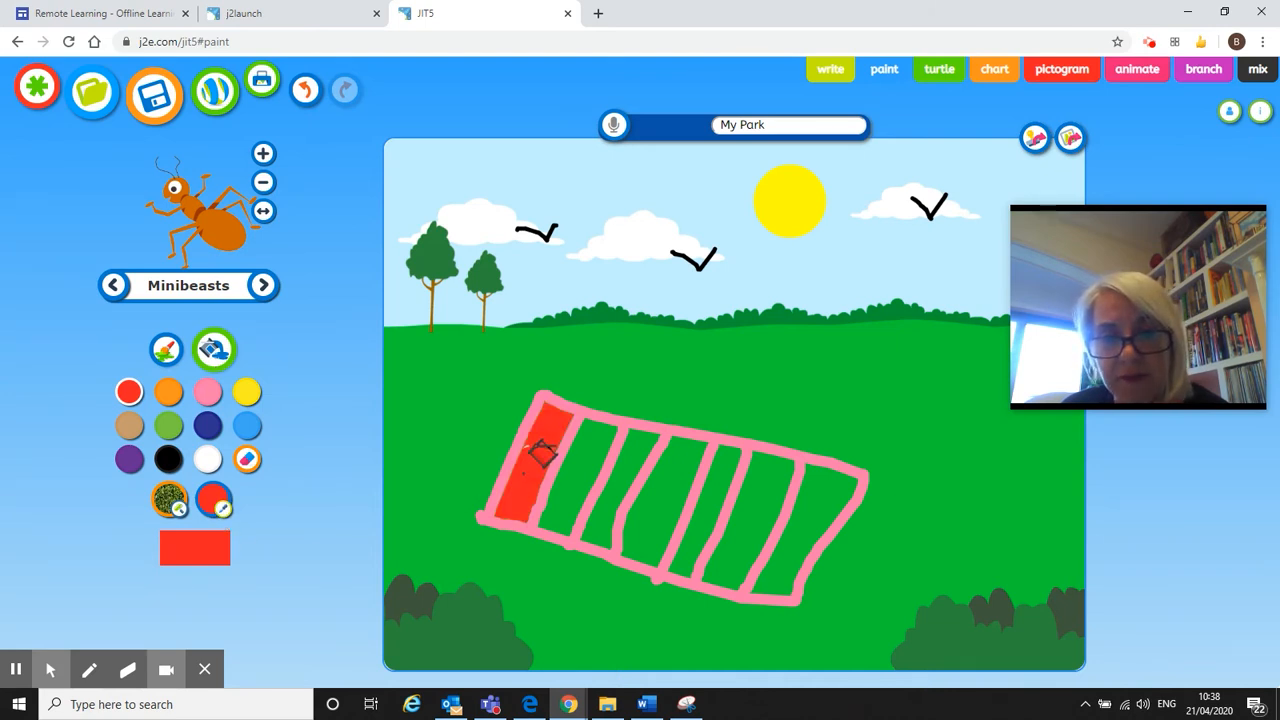
{"action": "left_click", "coordinate": [632, 470]}
{"action": "left_click", "coordinate": [728, 480]}
{"action": "left_click", "coordinate": [830, 490]}
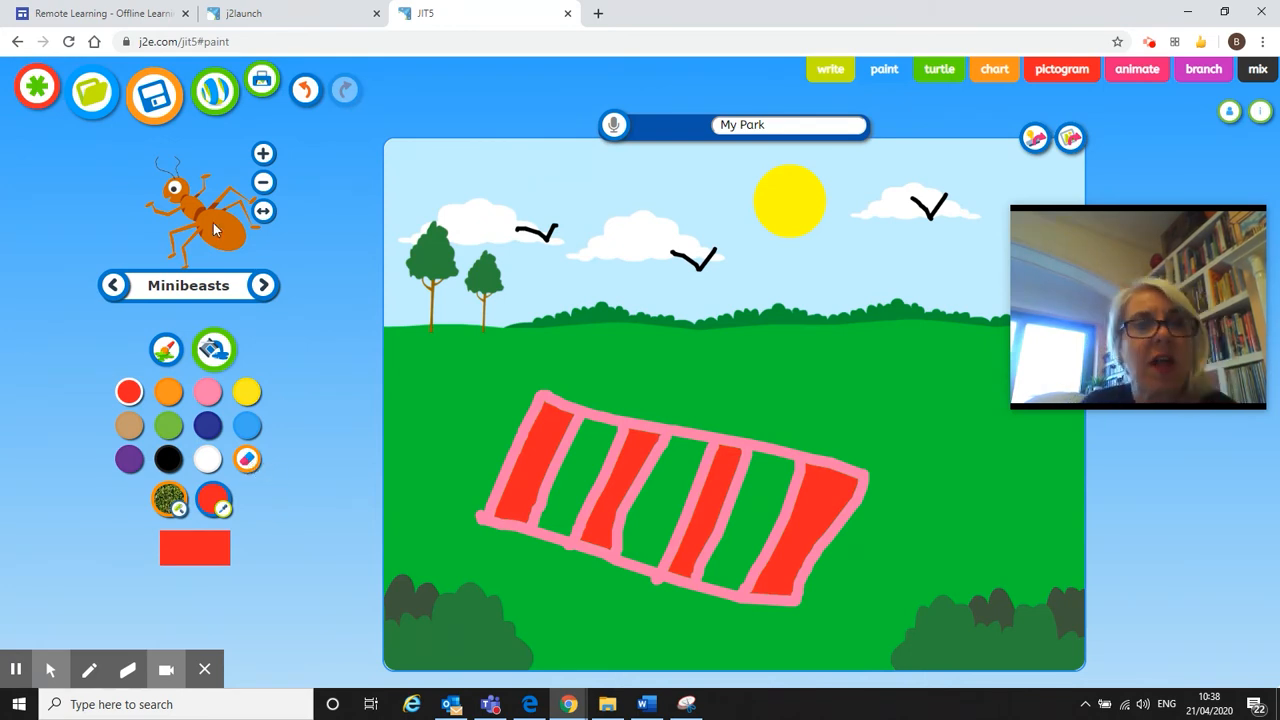
Undo the last two fills and refill the blanket's fifth and seventh stripes with red
{"action": "left_click", "coordinate": [306, 92]}
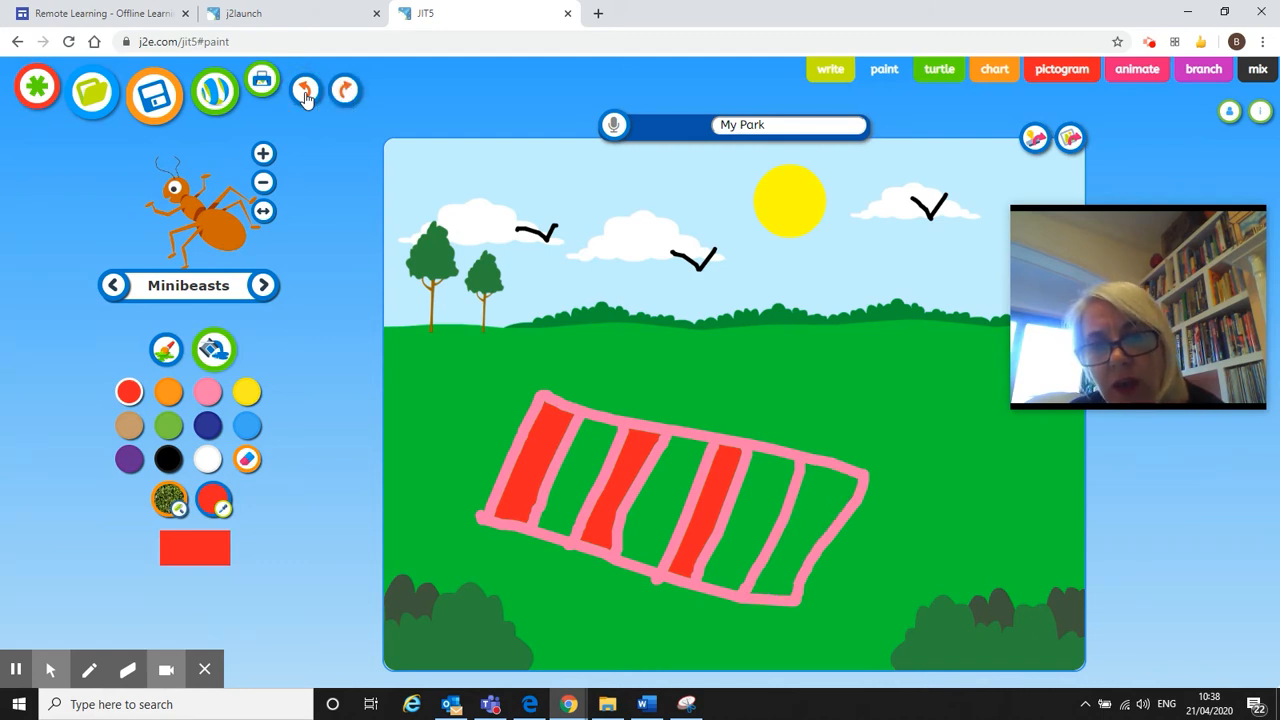
{"action": "left_click", "coordinate": [306, 92]}
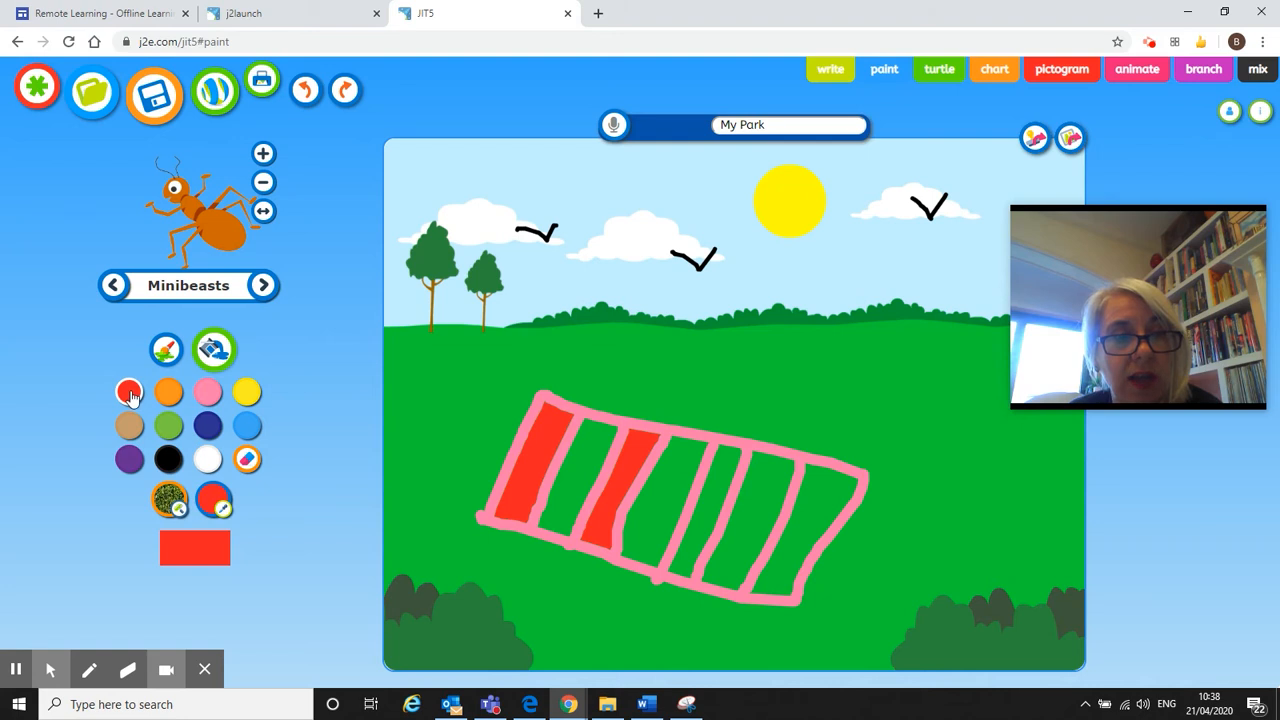
{"action": "left_click", "coordinate": [712, 488]}
{"action": "left_click", "coordinate": [833, 500]}
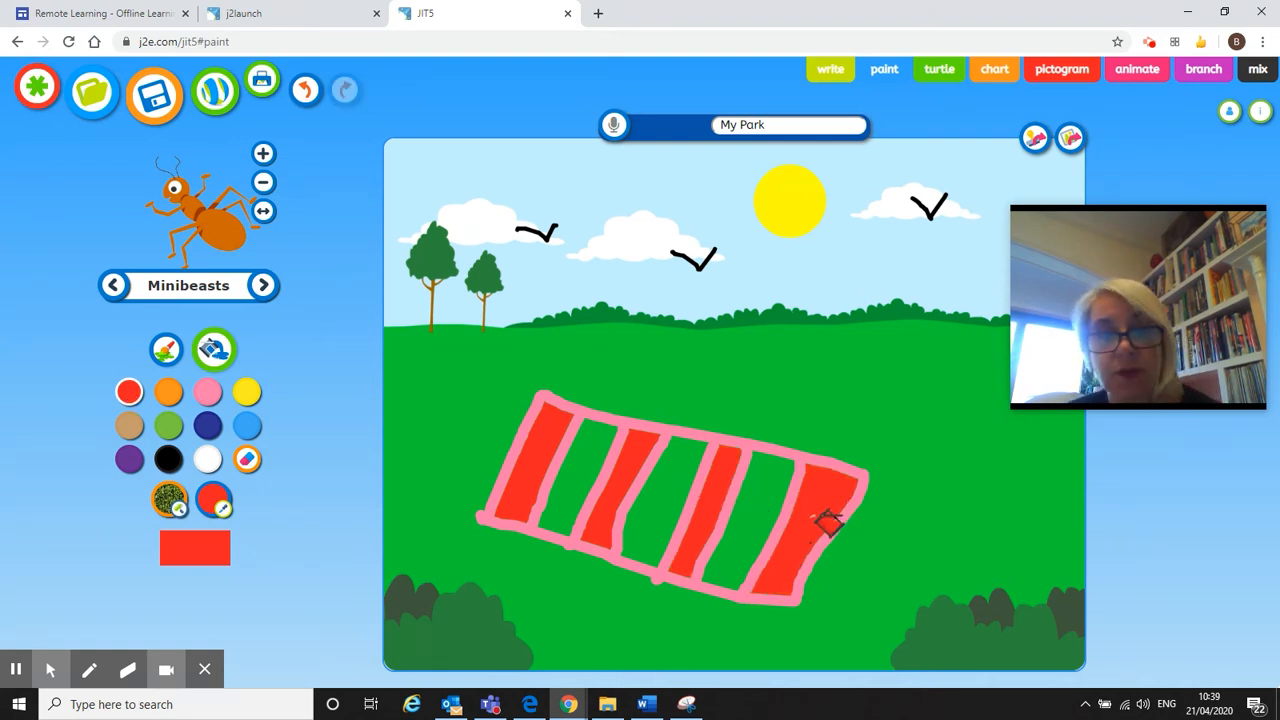
Fill the blanket's second, fourth and sixth stripes with the brown corrugated cardboard texture
{"action": "left_click", "coordinate": [180, 512]}
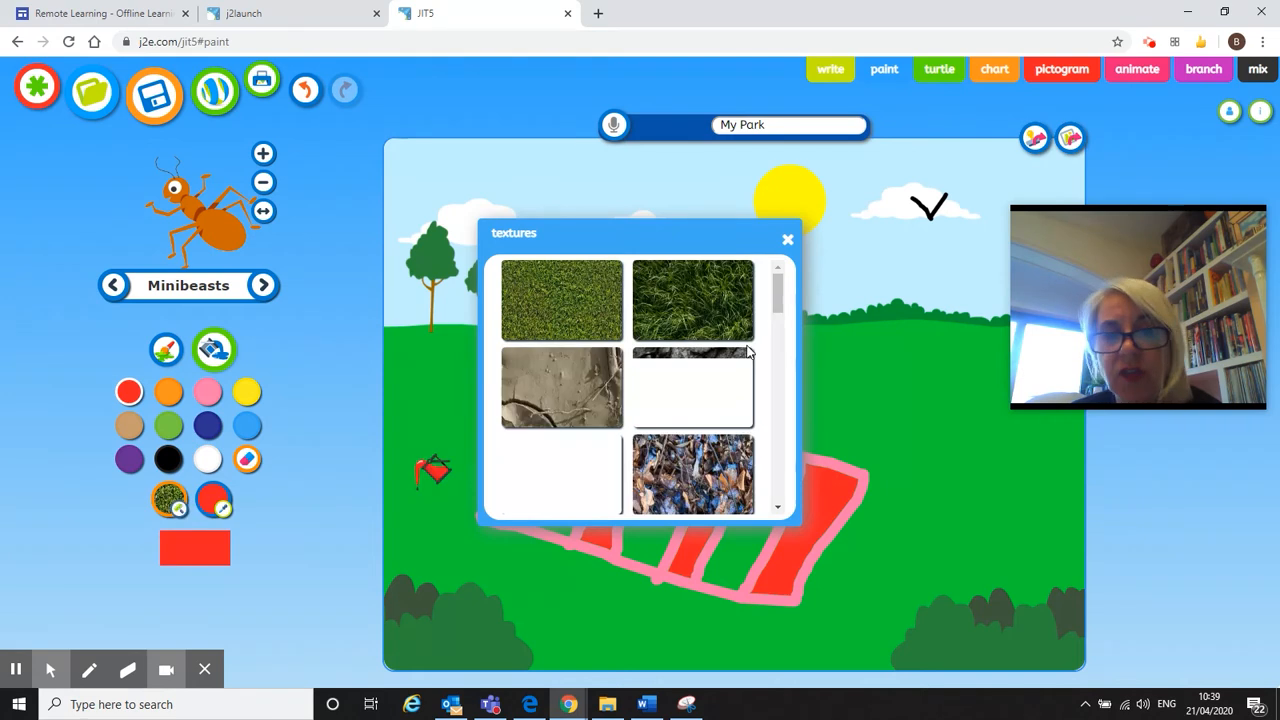
{"action": "left_click_drag", "start_coordinate": [779, 305], "coordinate": [783, 385]}
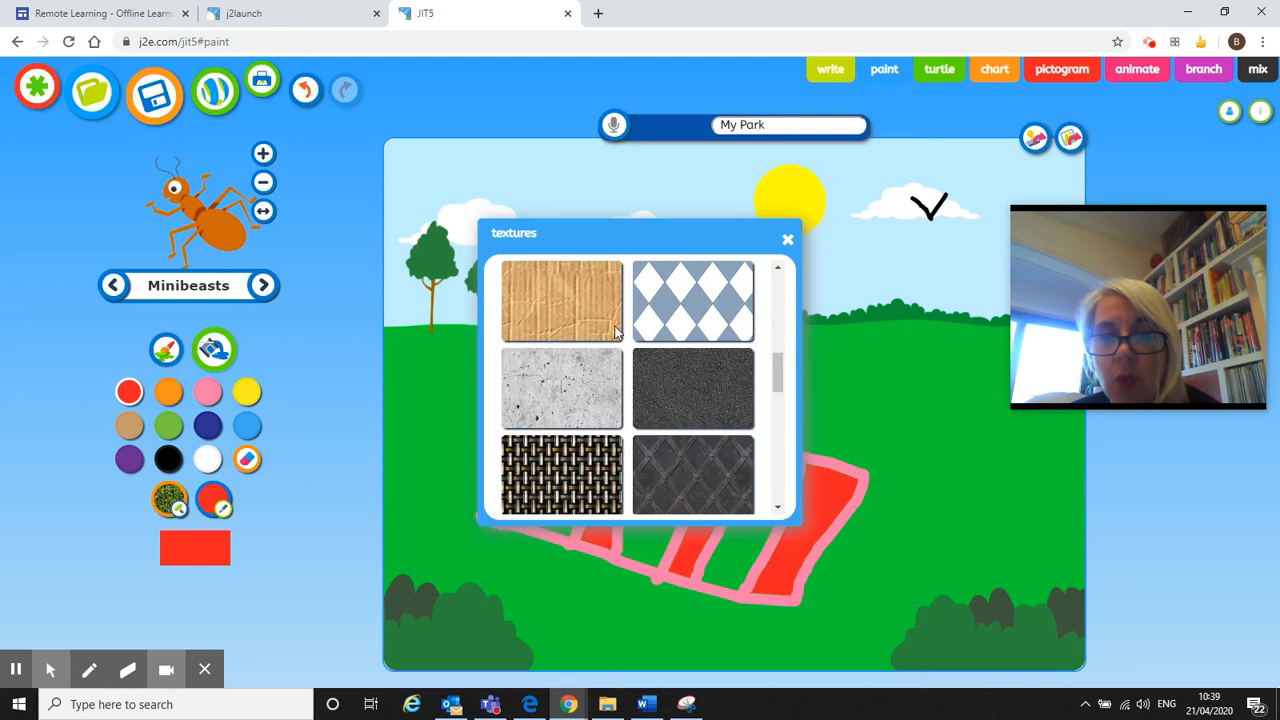
{"action": "left_click", "coordinate": [572, 297]}
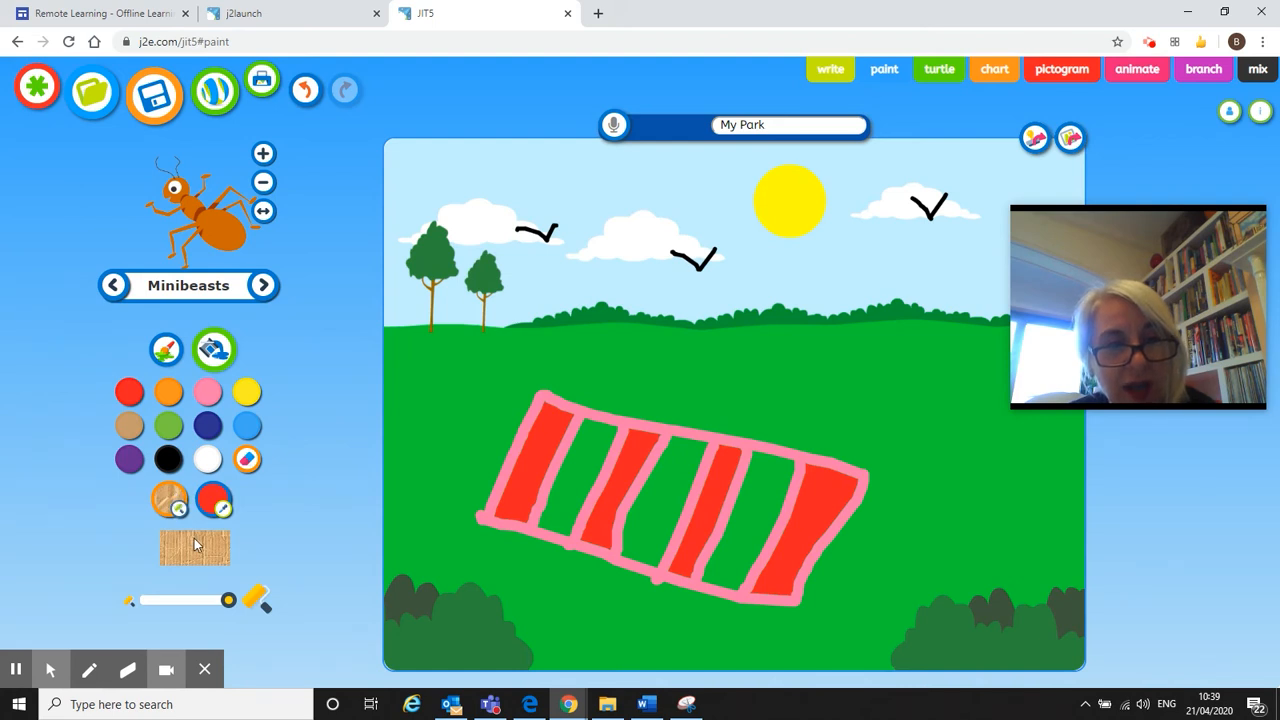
{"action": "left_click", "coordinate": [580, 474]}
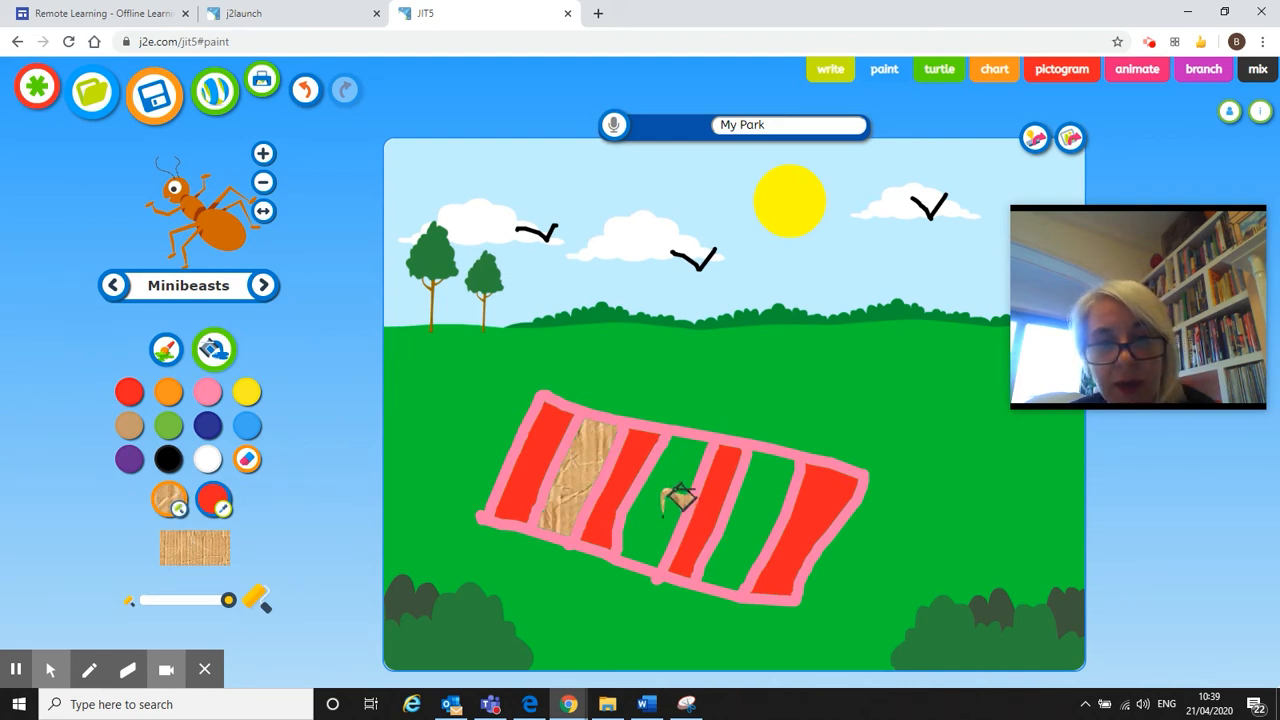
{"action": "left_click", "coordinate": [680, 496]}
{"action": "left_click", "coordinate": [740, 560]}
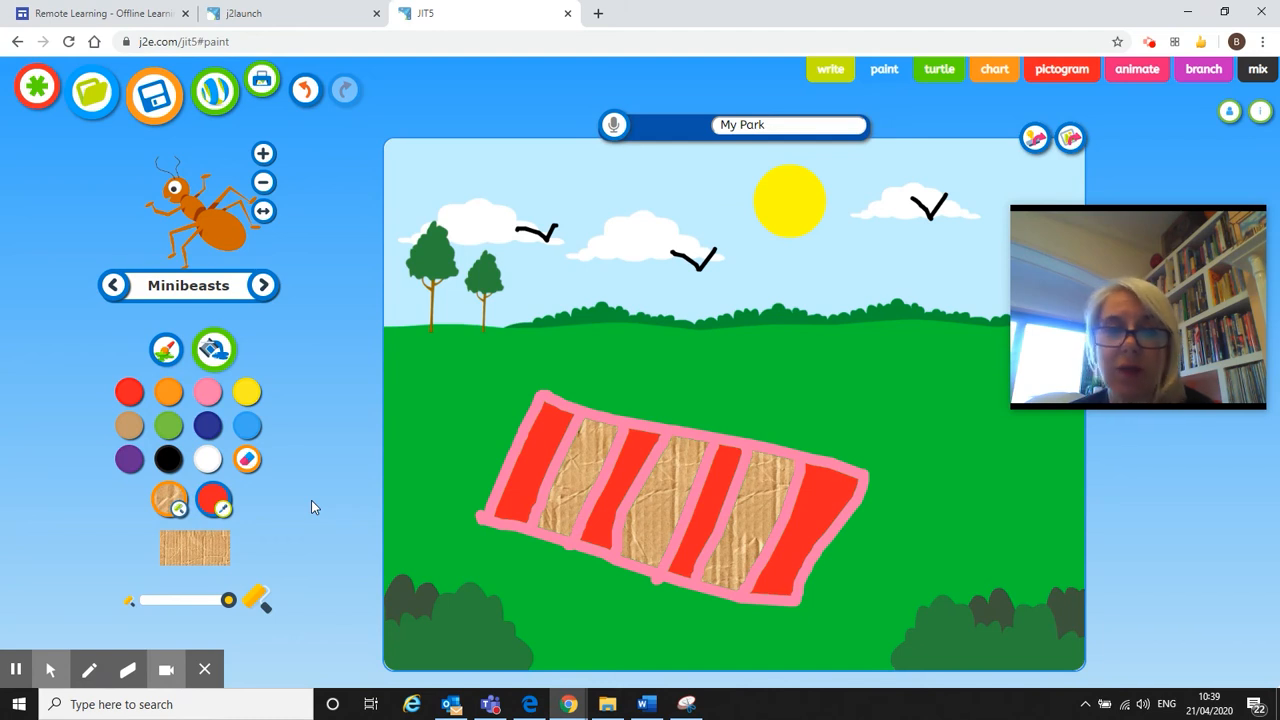
Paint dark long-grass texture over the field below the two trees, using a larger brush and a smaller texture scale
{"action": "left_click", "coordinate": [172, 506]}
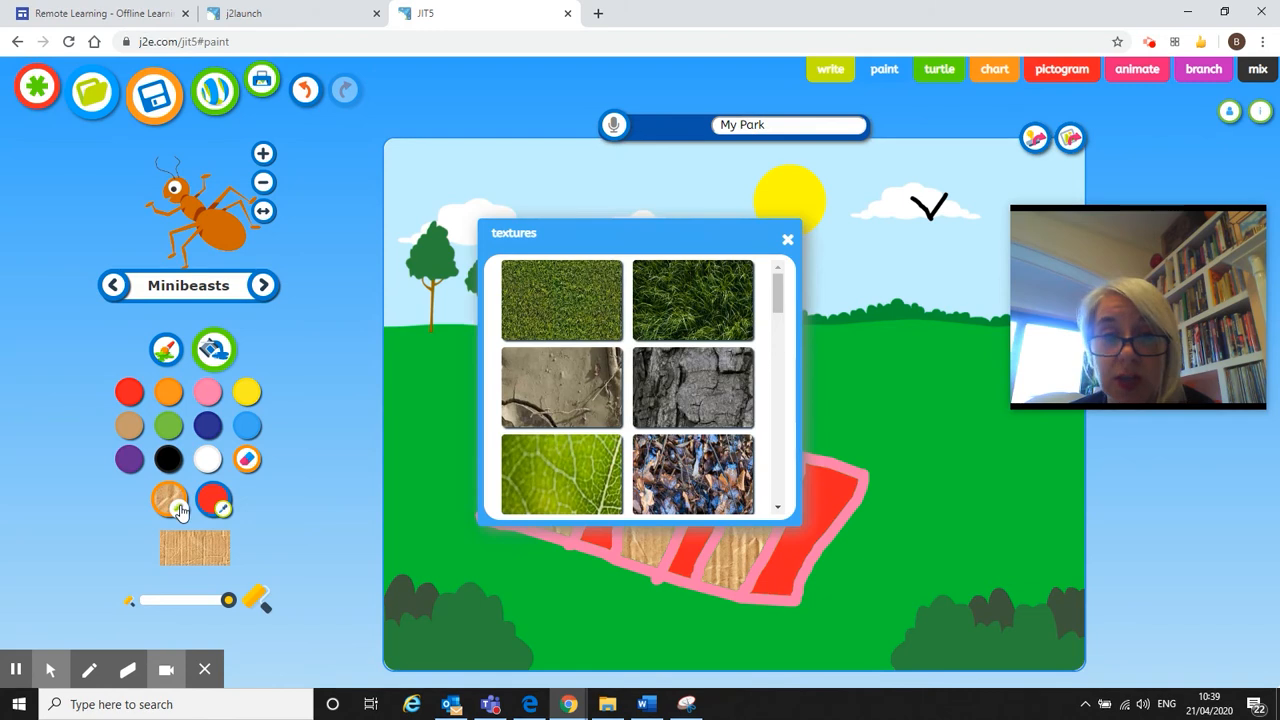
{"action": "left_click", "coordinate": [691, 297]}
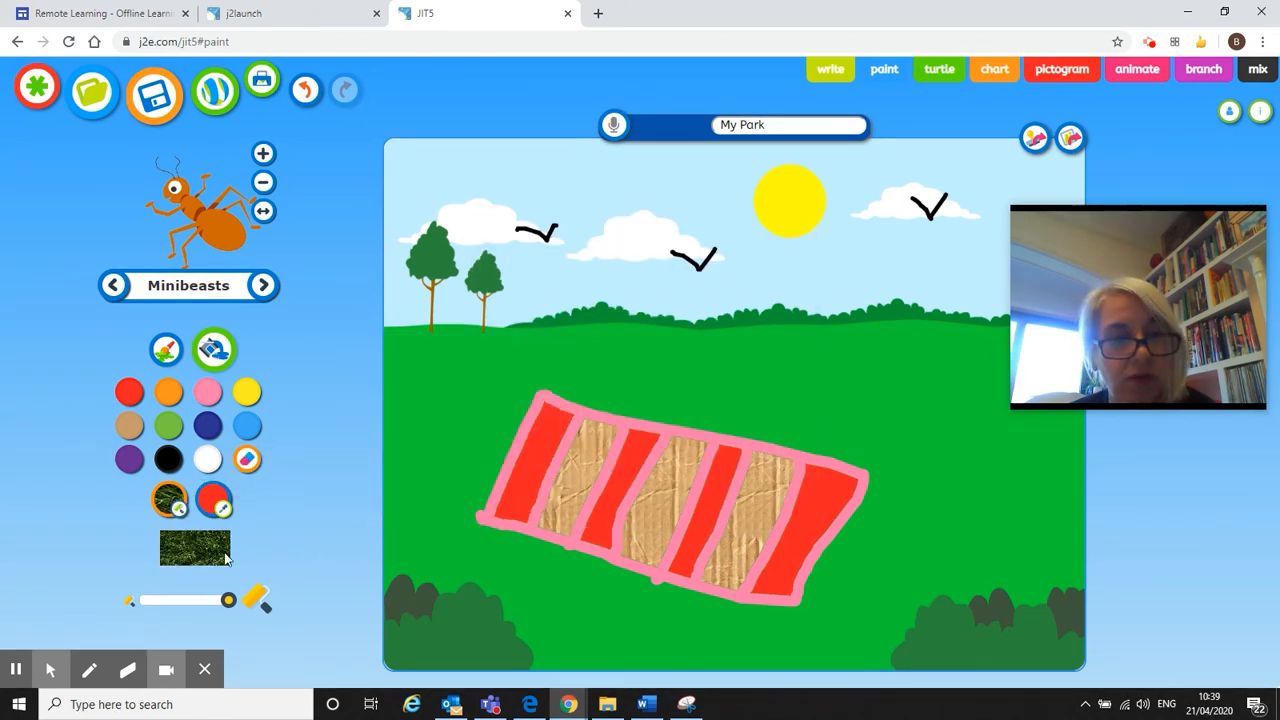
{"action": "left_click", "coordinate": [167, 349]}
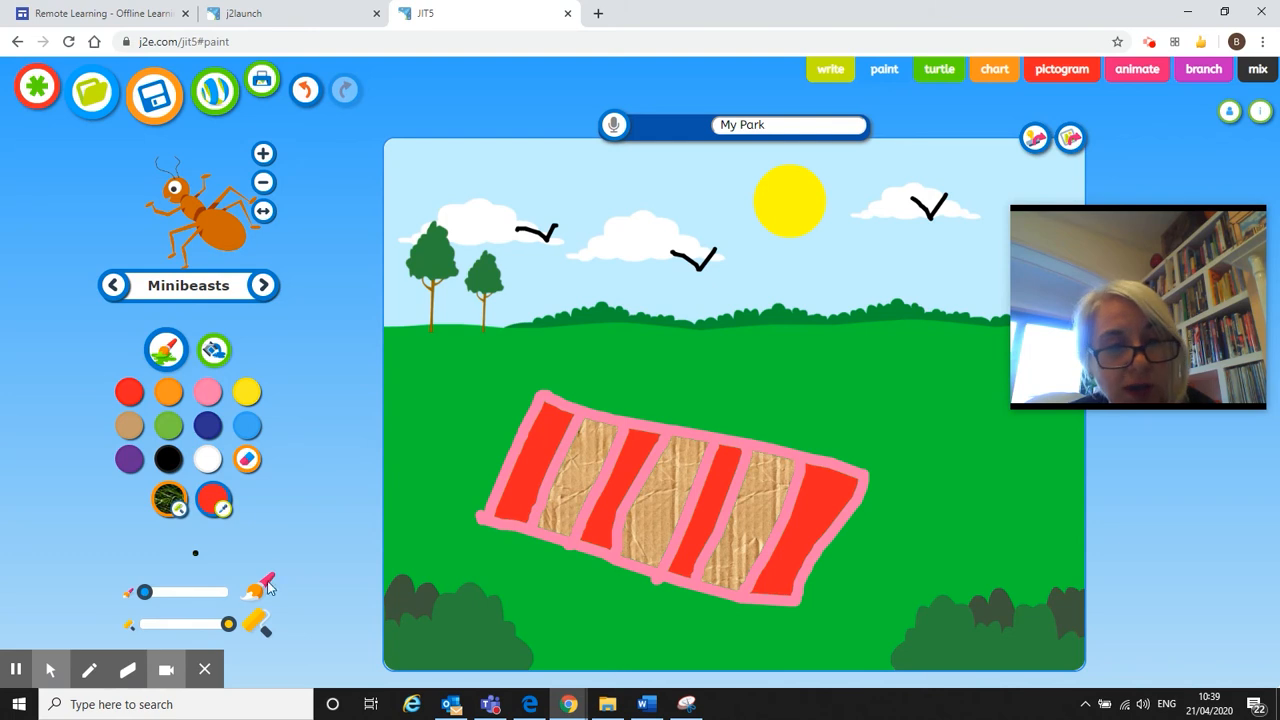
{"action": "left_click_drag", "start_coordinate": [147, 593], "coordinate": [172, 594]}
{"action": "left_click_drag", "start_coordinate": [230, 626], "coordinate": [205, 625]}
{"action": "mouse_move", "coordinate": [477, 357]}
{"action": "left_mouse_down"}
{"action": "mouse_move", "coordinate": [452, 384]}
{"action": "mouse_move", "coordinate": [486, 357]}
{"action": "mouse_move", "coordinate": [505, 385]}
{"action": "mouse_move", "coordinate": [435, 340]}
{"action": "mouse_move", "coordinate": [410, 345]}
{"action": "mouse_move", "coordinate": [418, 403]}
{"action": "mouse_move", "coordinate": [485, 398]}
{"action": "mouse_move", "coordinate": [430, 365]}
{"action": "mouse_move", "coordinate": [440, 414]}
{"action": "mouse_move", "coordinate": [413, 348]}
{"action": "mouse_move", "coordinate": [455, 335]}
{"action": "mouse_move", "coordinate": [595, 345]}
{"action": "mouse_move", "coordinate": [578, 332]}
{"action": "mouse_move", "coordinate": [419, 341]}
{"action": "mouse_move", "coordinate": [391, 329]}
{"action": "mouse_move", "coordinate": [389, 434]}
{"action": "mouse_move", "coordinate": [395, 380]}
{"action": "mouse_move", "coordinate": [442, 414]}
{"action": "mouse_move", "coordinate": [442, 458]}
{"action": "mouse_move", "coordinate": [420, 425]}
{"action": "mouse_move", "coordinate": [395, 435]}
{"action": "mouse_move", "coordinate": [407, 435]}
{"action": "left_mouse_up"}
{"action": "left_click_drag", "start_coordinate": [400, 465], "coordinate": [394, 494]}
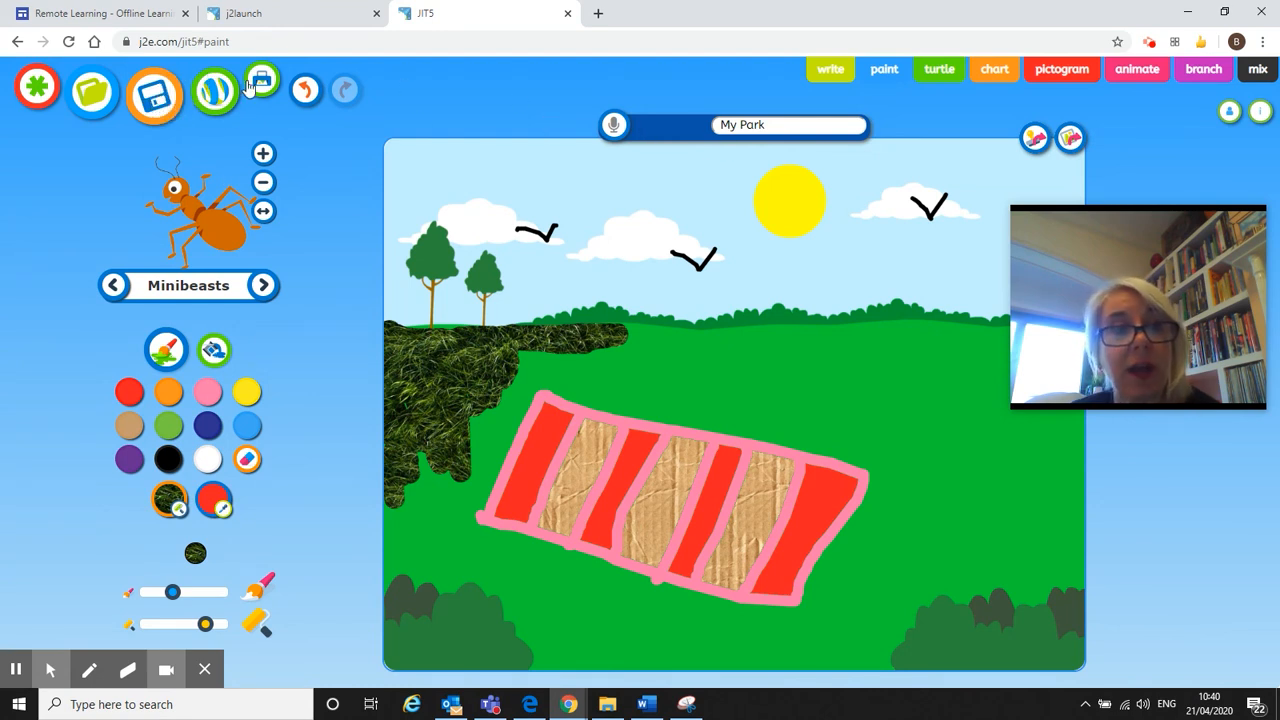
Save the My Park picture, close it and open the my files area from j2launch
{"action": "left_click", "coordinate": [151, 97]}
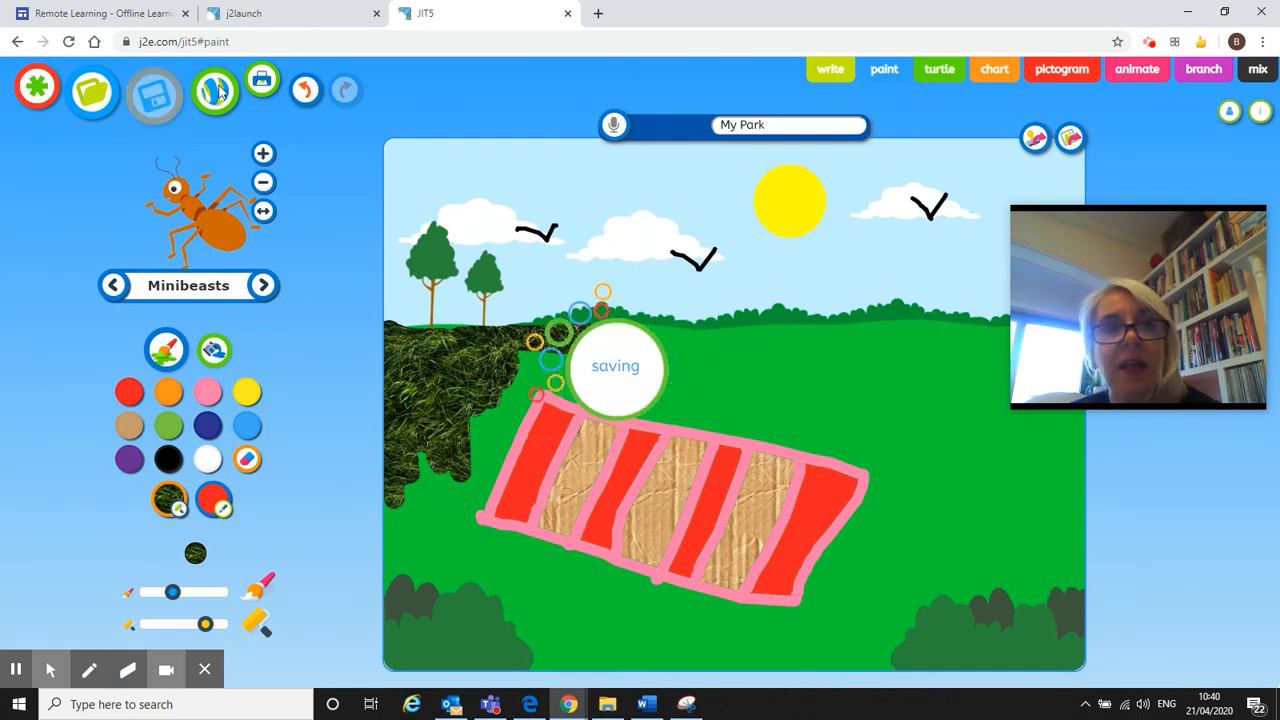
{"action": "left_click", "coordinate": [567, 14]}
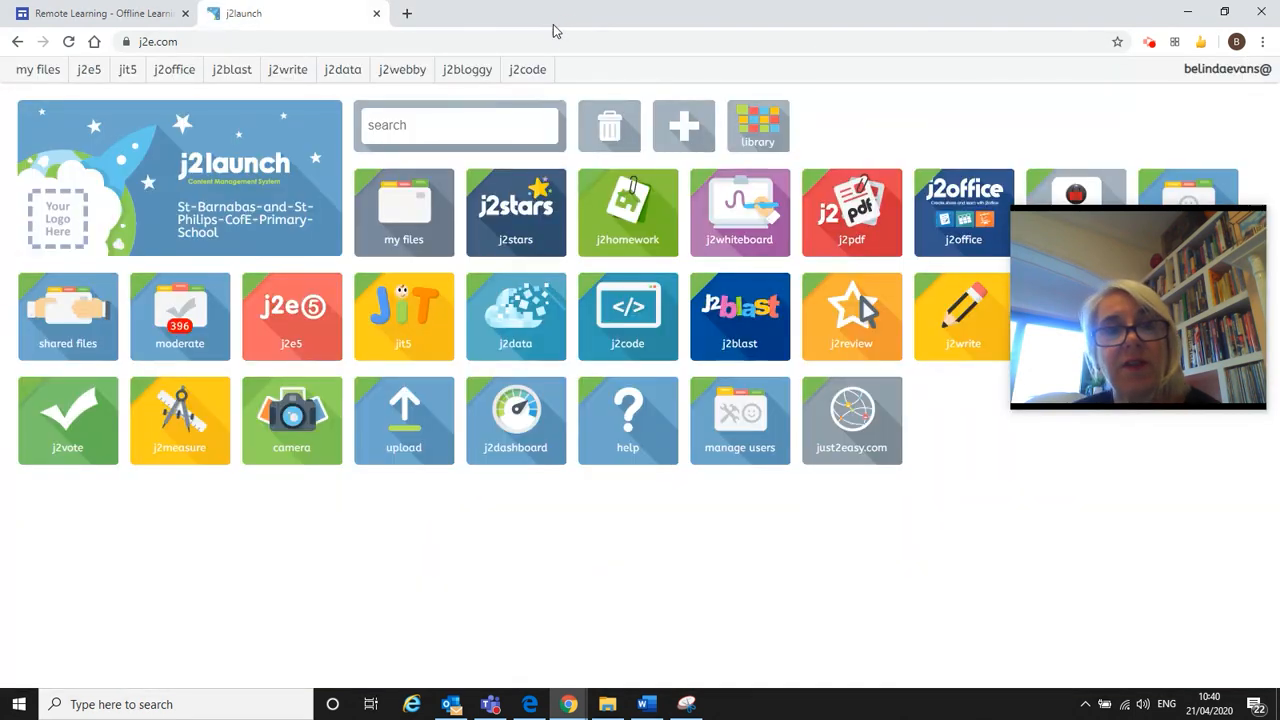
{"action": "left_click", "coordinate": [406, 215]}
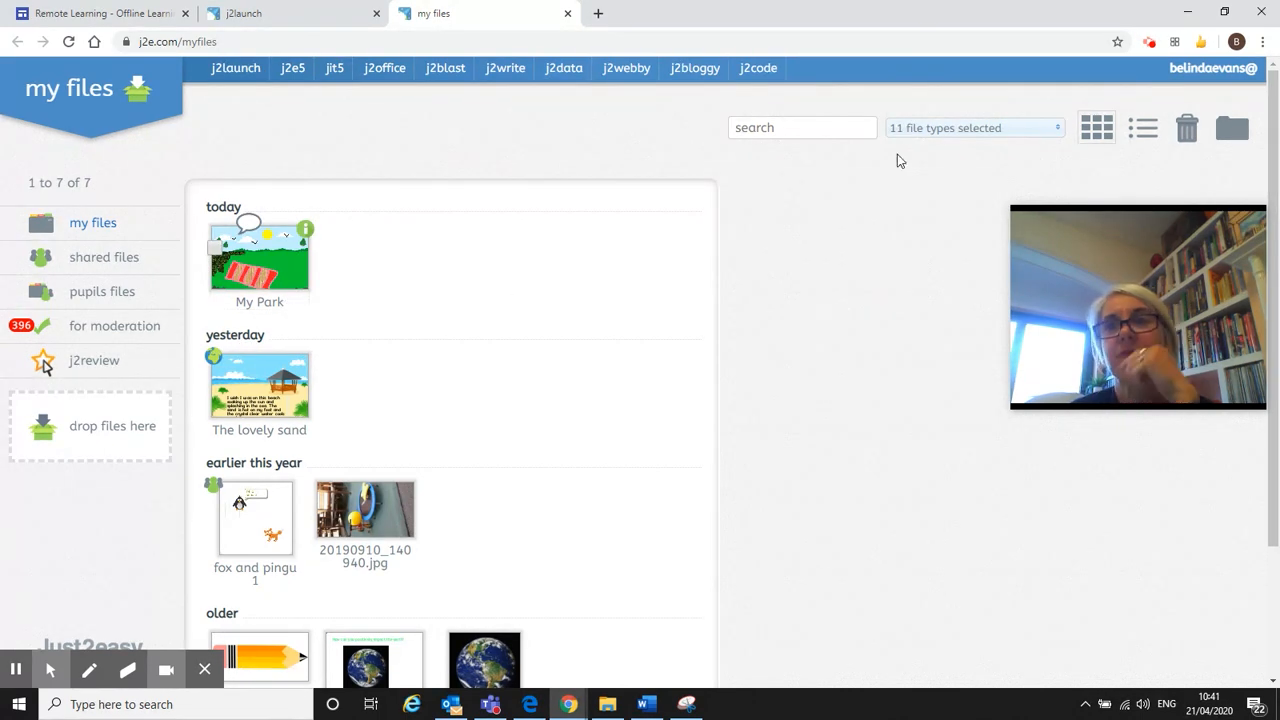
{"action": "left_click", "coordinate": [1150, 43]}
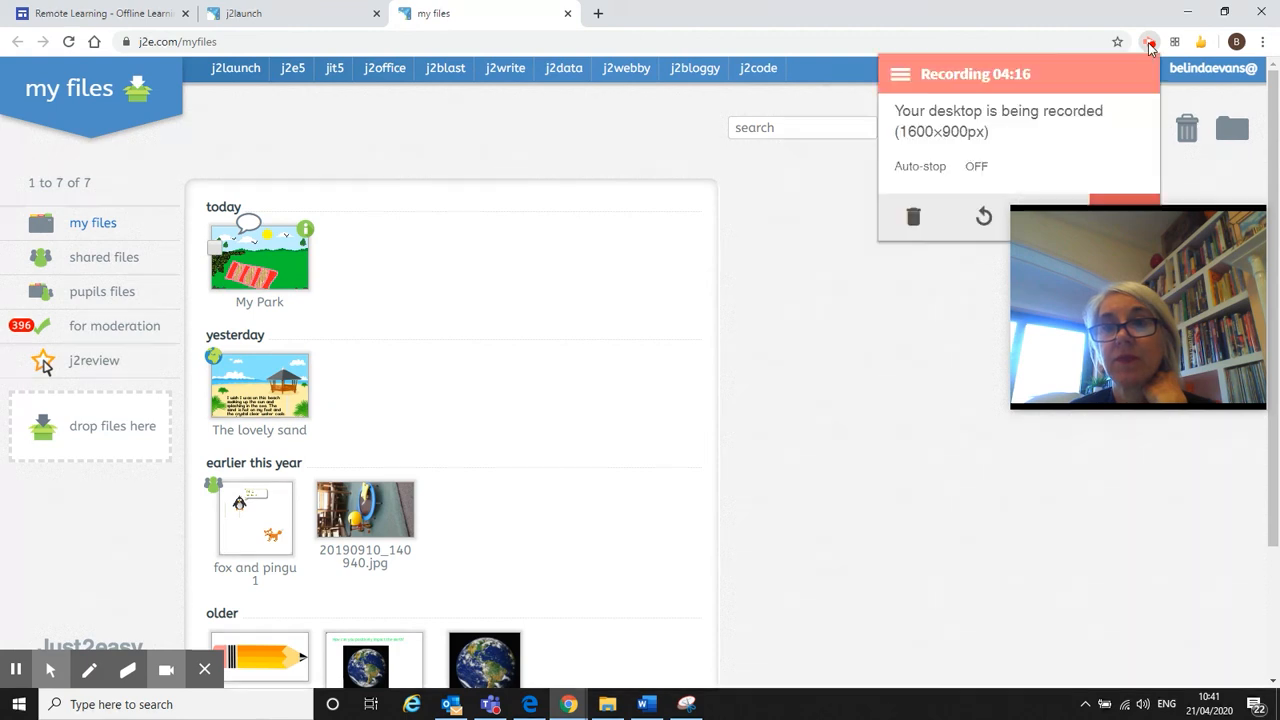